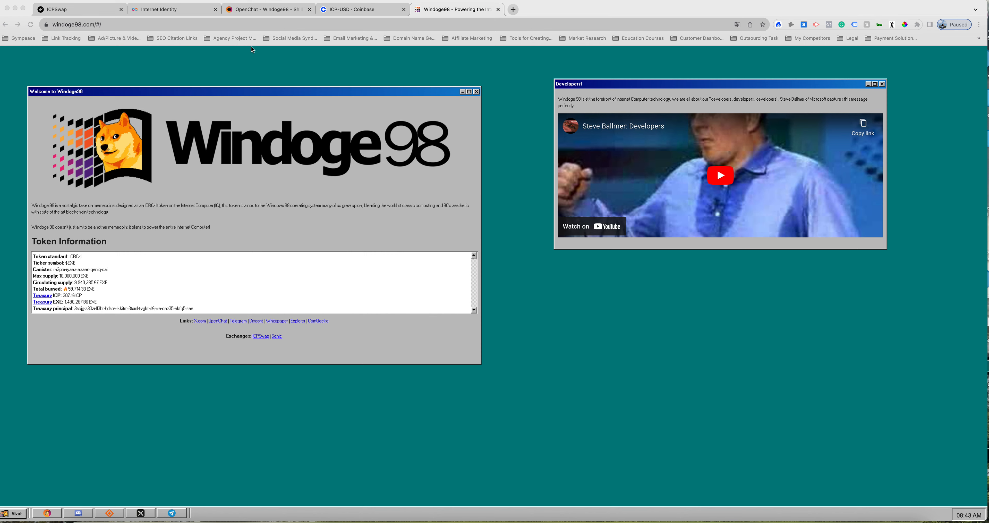
- Switch to Coinbase and place a market buy order for 2 ICP, paying with cash (USD)
click(178, 15)
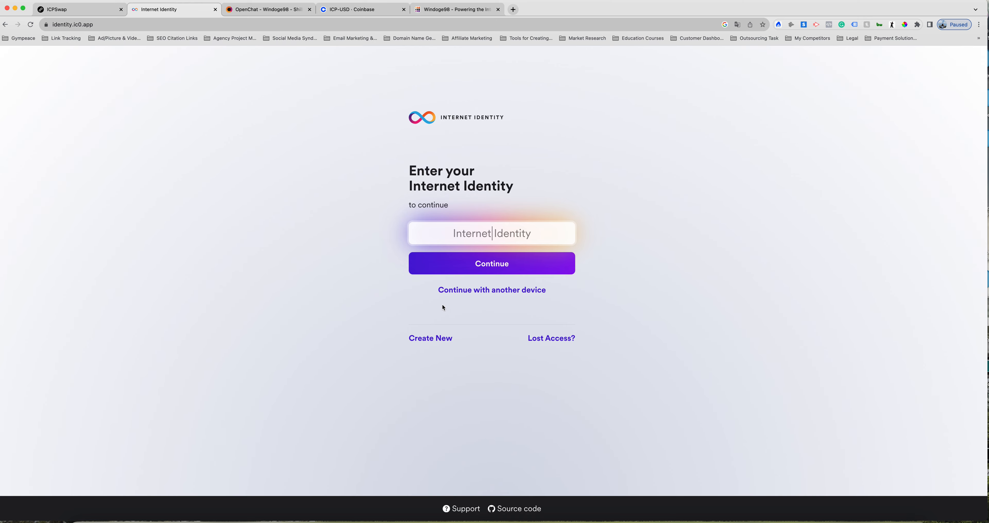
click(370, 10)
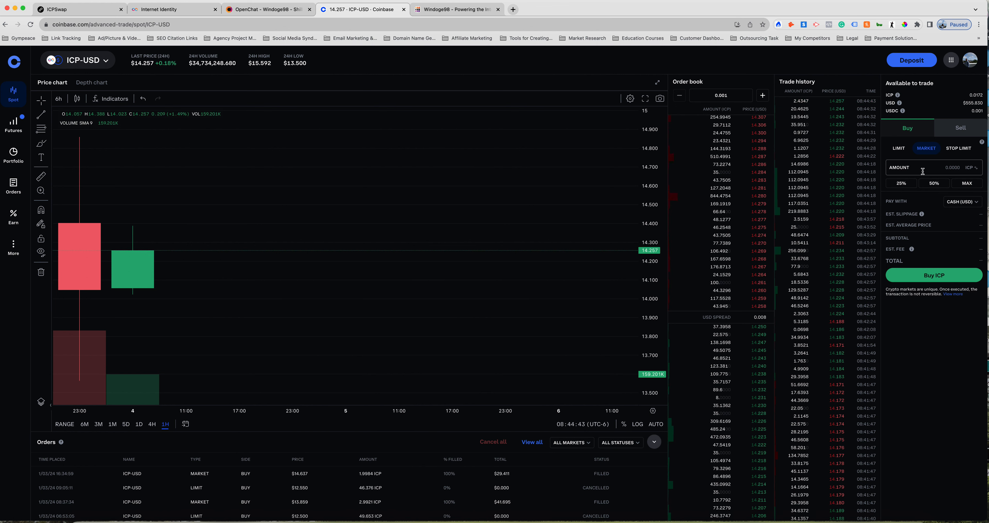
click(950, 173)
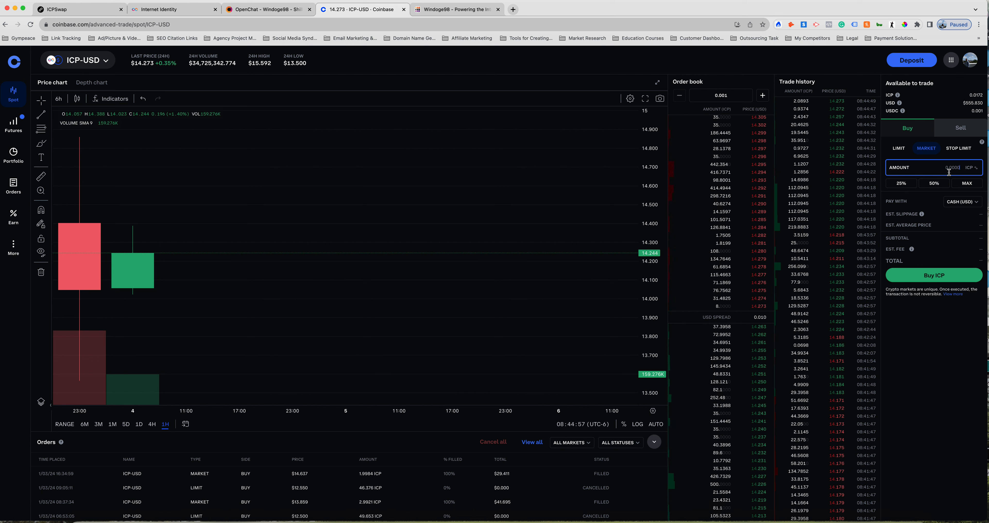
text(2)
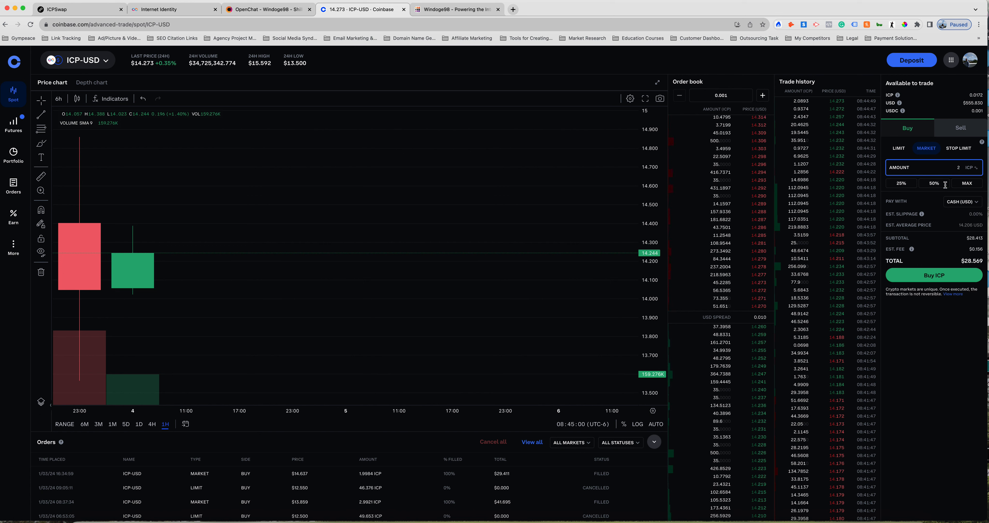
click(929, 351)
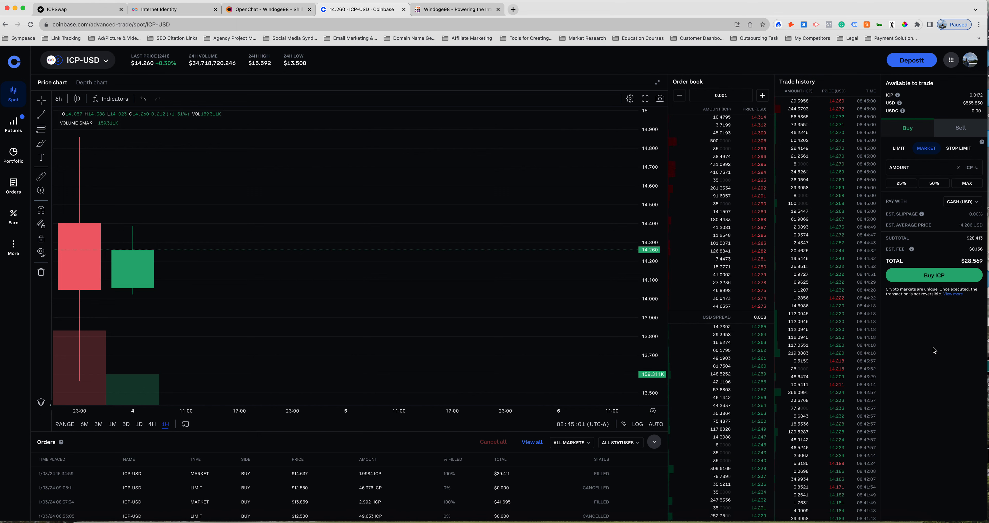
click(954, 168)
click(926, 152)
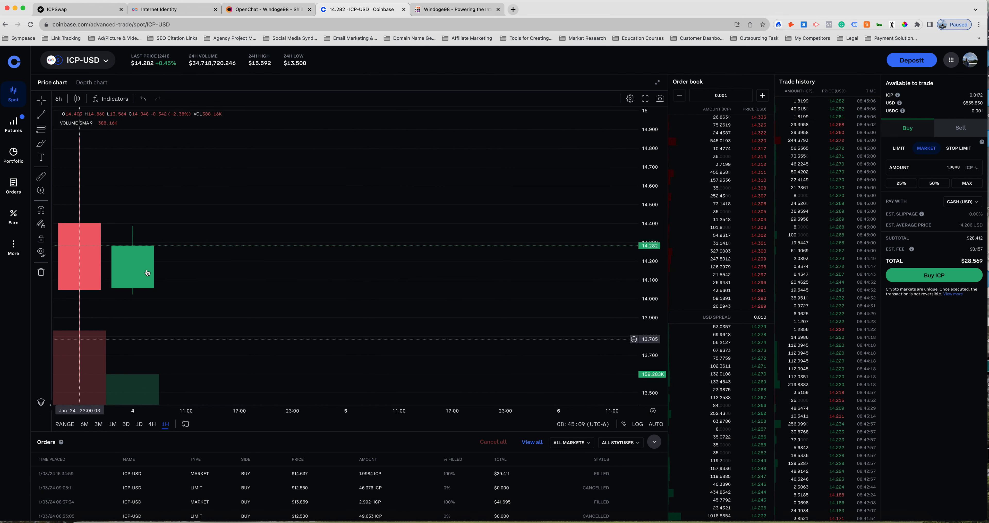
mouse_move(690, 295)
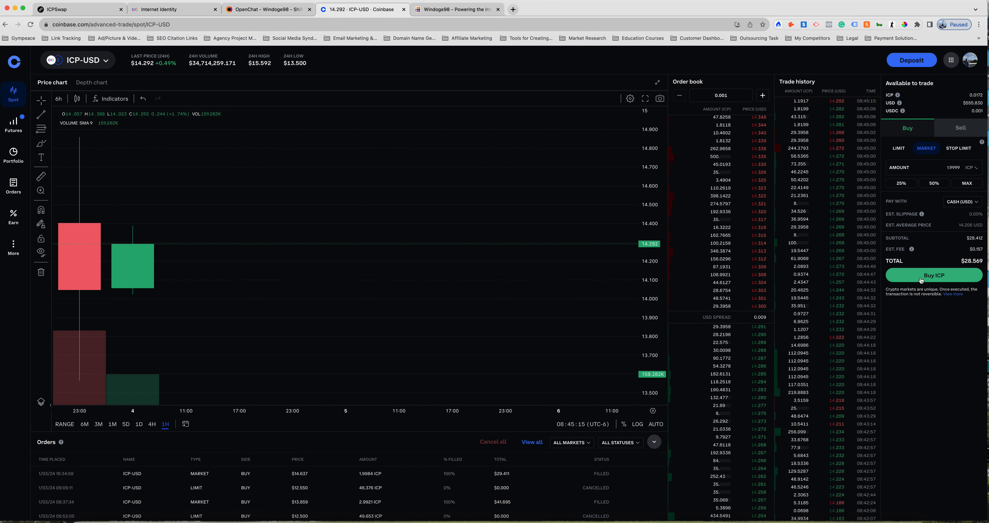
click(921, 280)
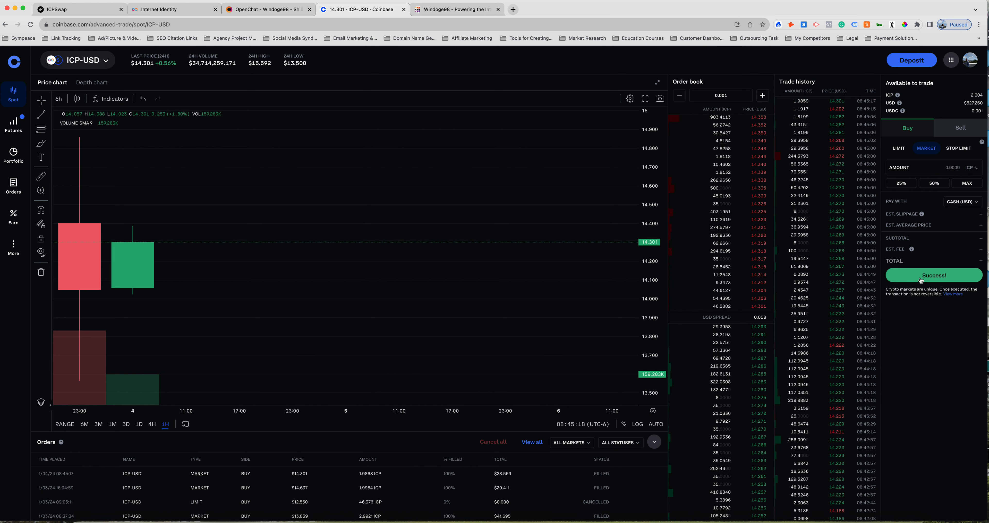
- Start a send of ICP from the portfolio and set the amount to the maximum, 28.59 USD
double_click(981, 94)
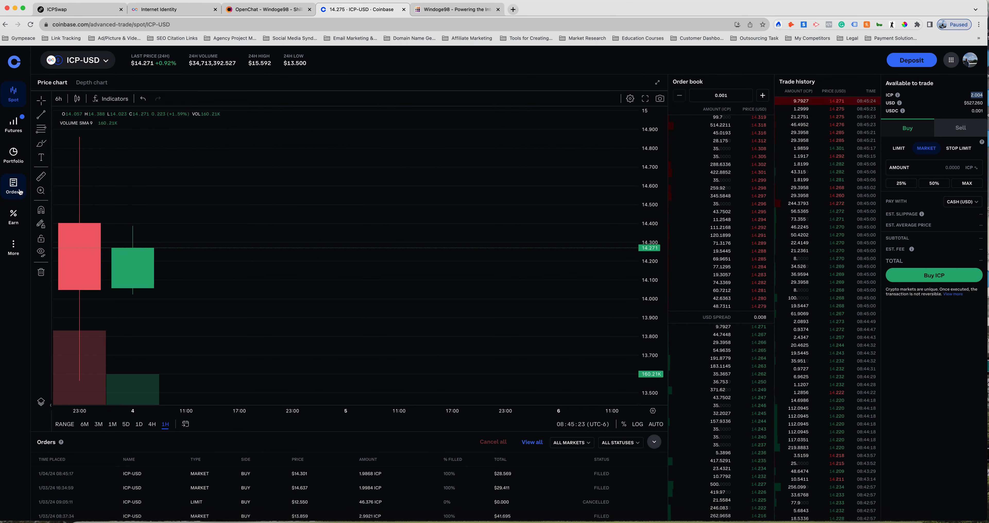
click(8, 168)
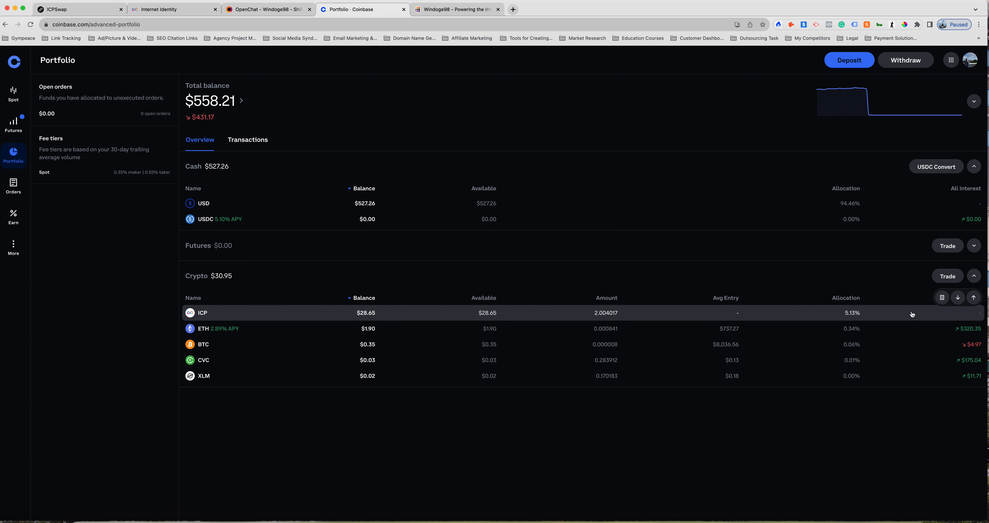
click(974, 298)
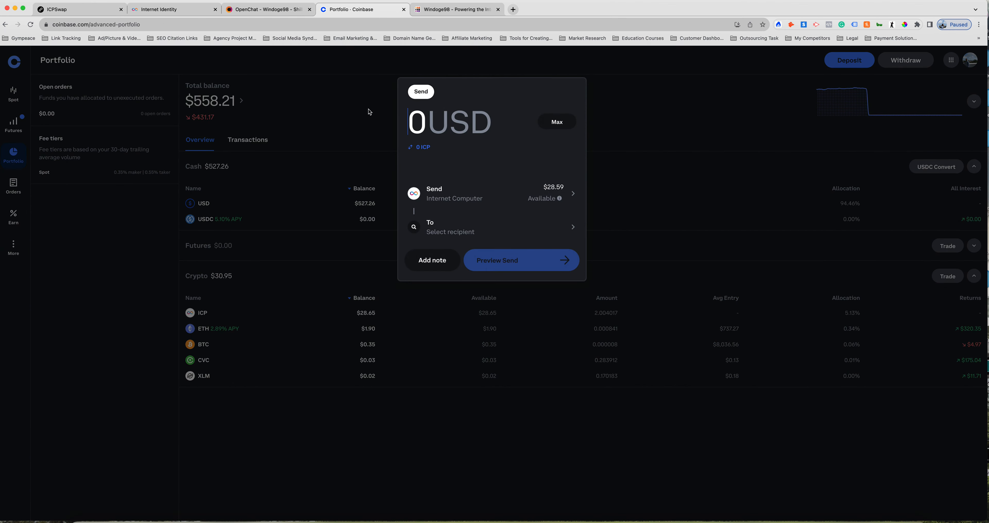
click(552, 130)
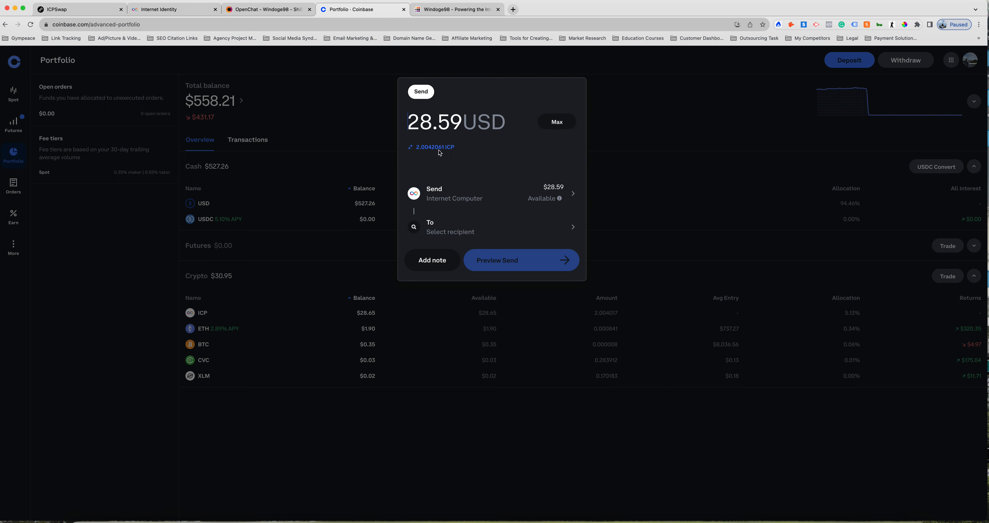
drag(456, 148, 400, 149)
- Switch to OpenChat, close the profile settings and look through the recent posts in the Shilling channel
click(286, 15)
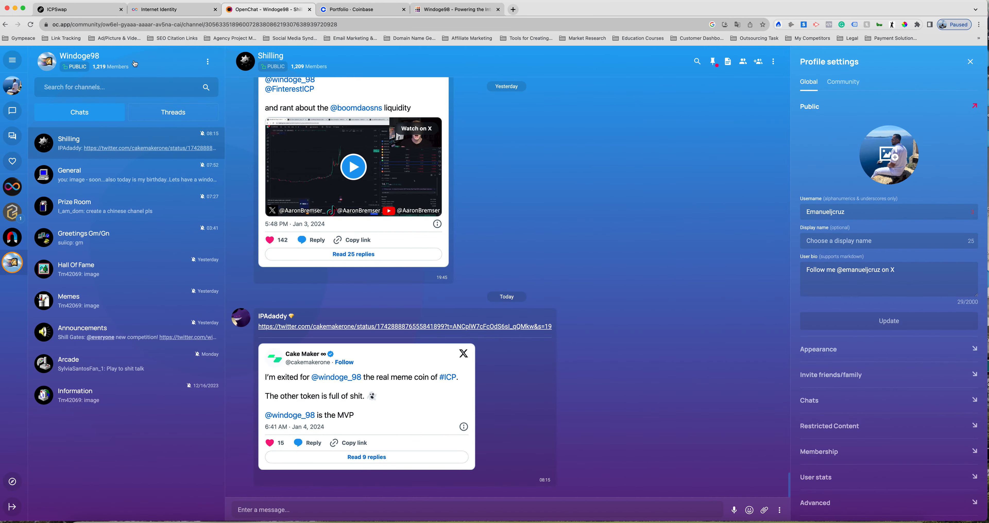
click(971, 62)
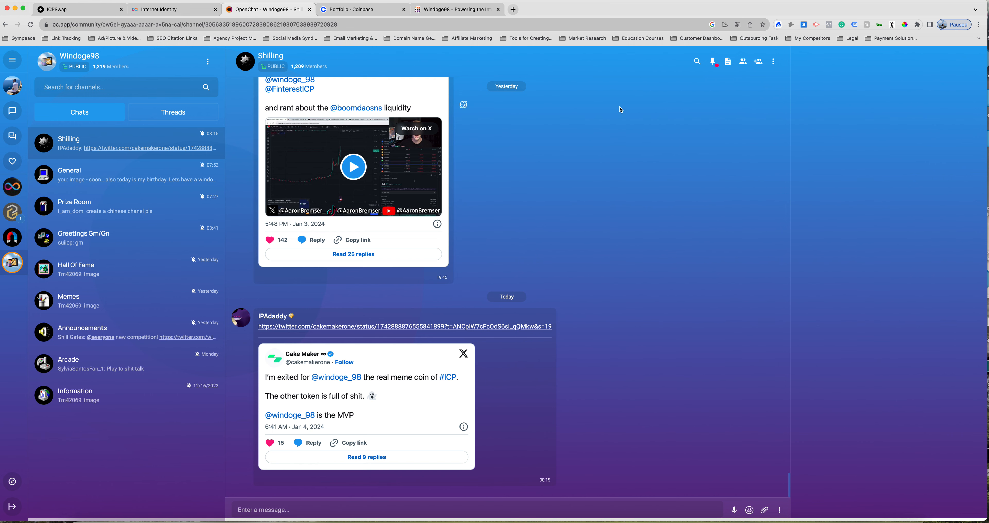
scroll(385, 174, up, 3)
scroll(421, 209, down, 3)
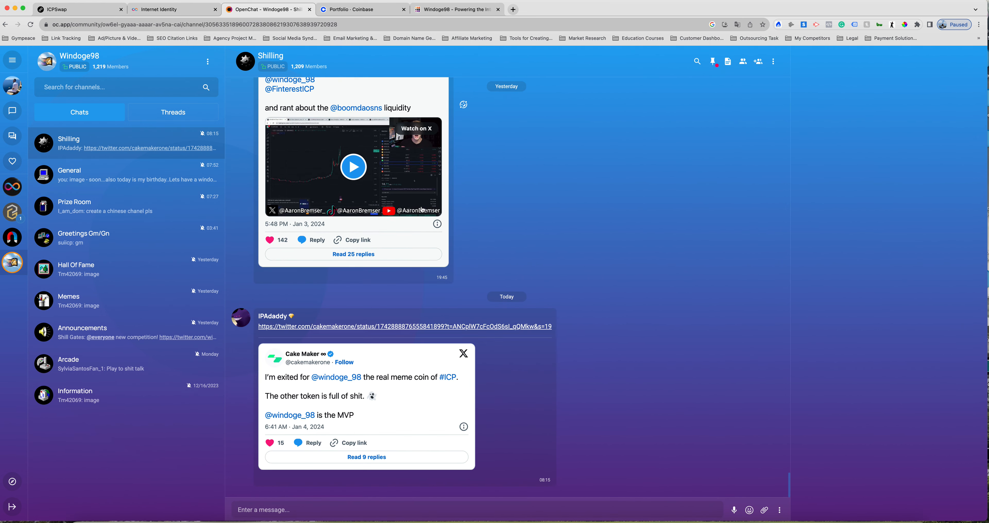
scroll(531, 283, up, 10)
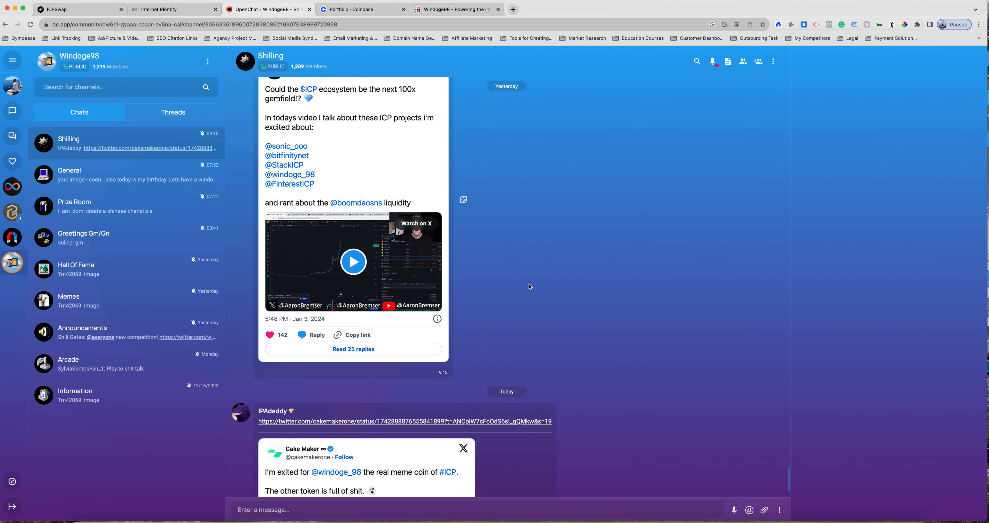
scroll(529, 285, up, 10)
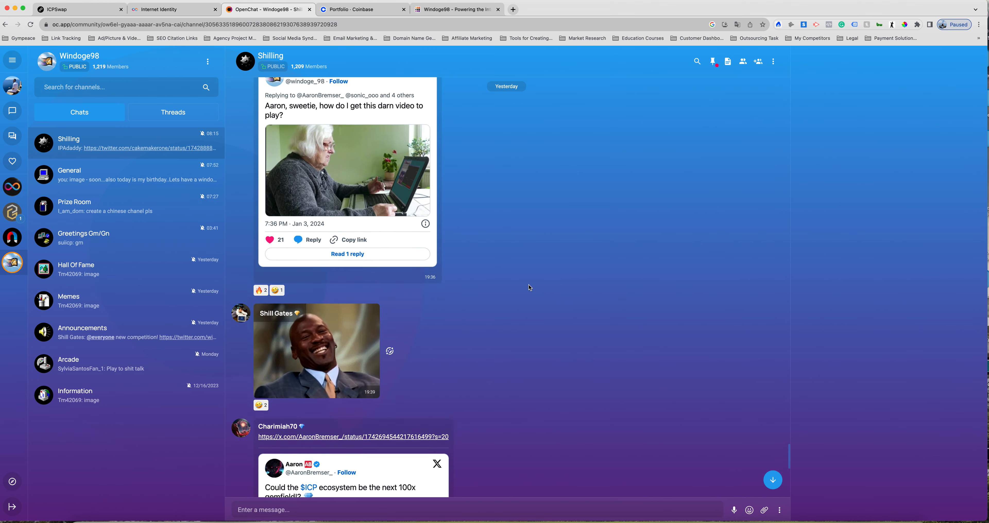
scroll(529, 287, up, 5)
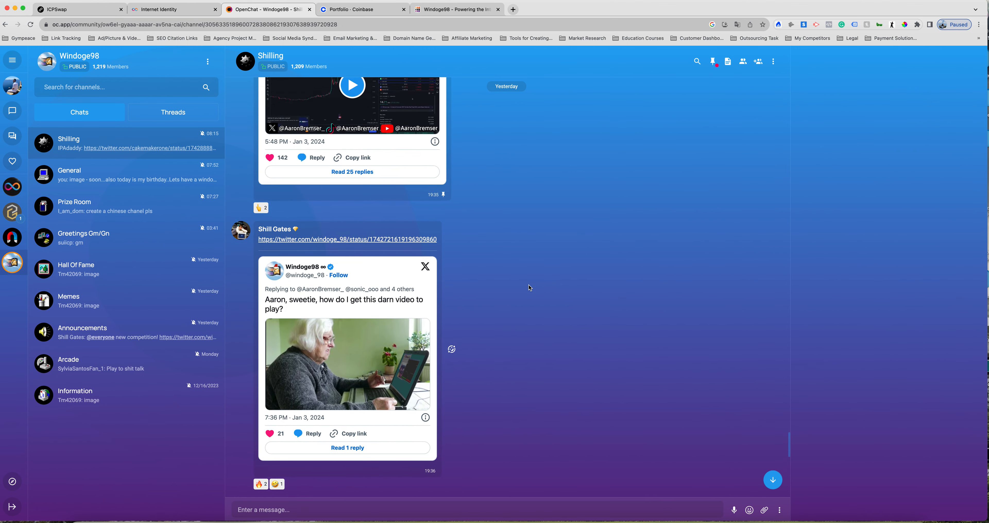
scroll(530, 288, up, 10)
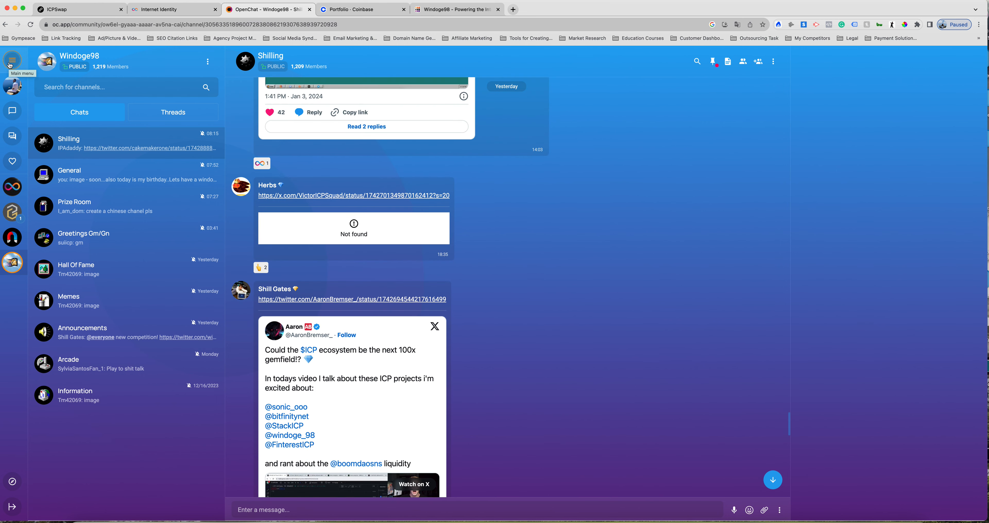
- Open the OpenChat wallet and examine the full list of supported tokens
click(11, 62)
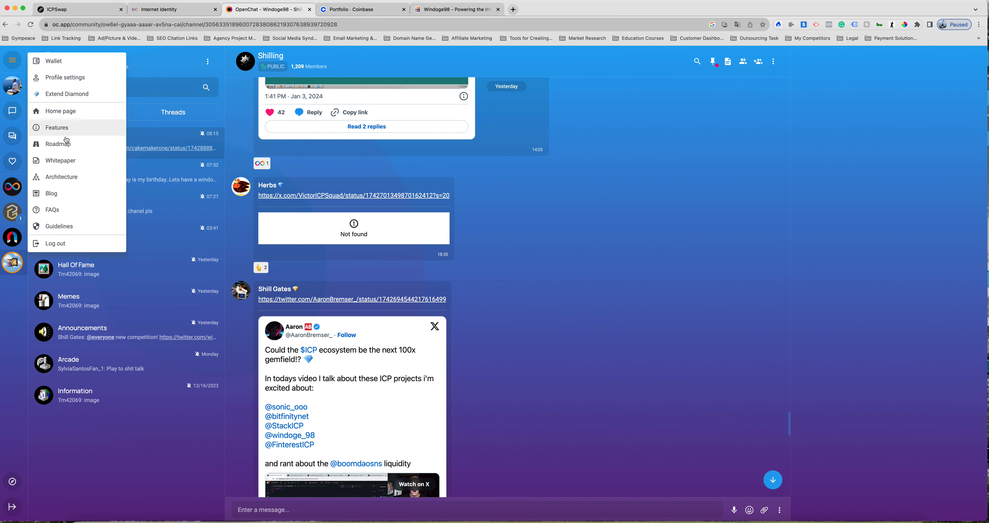
click(82, 65)
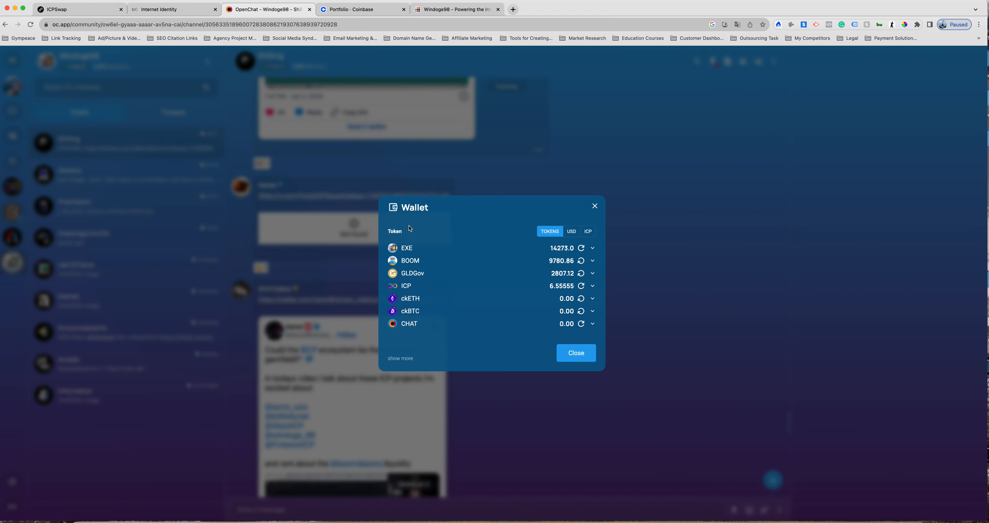
click(400, 358)
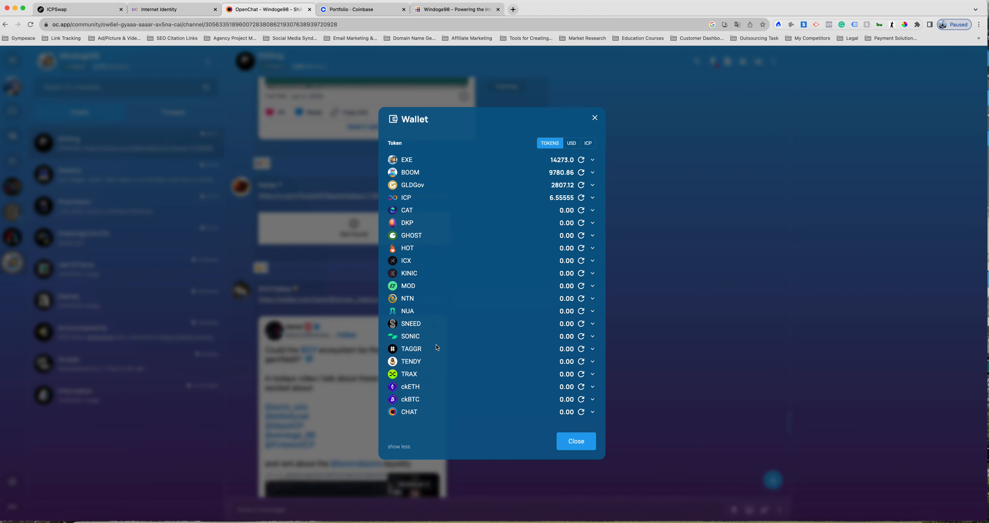
click(401, 448)
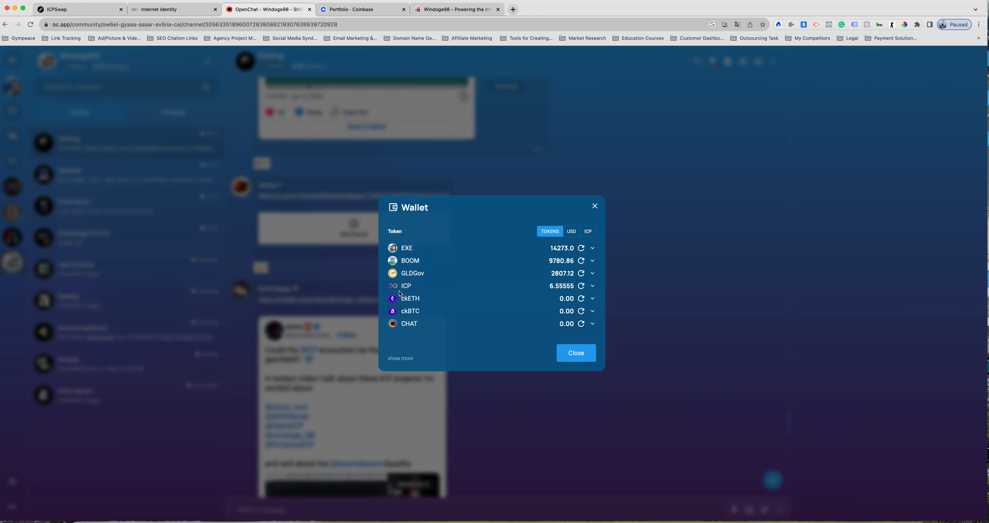
- Open the receive details for ICP and copy the wallet's ICP address
click(592, 286)
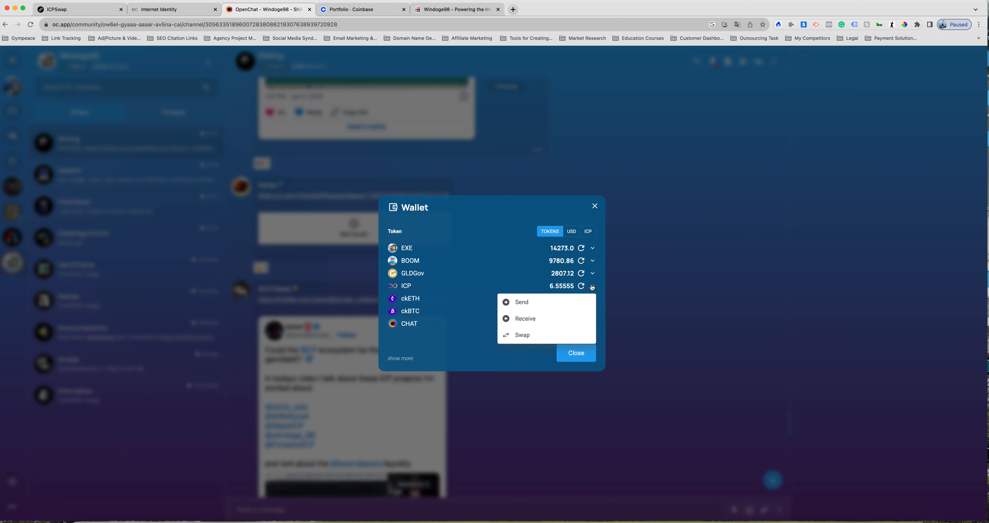
click(528, 321)
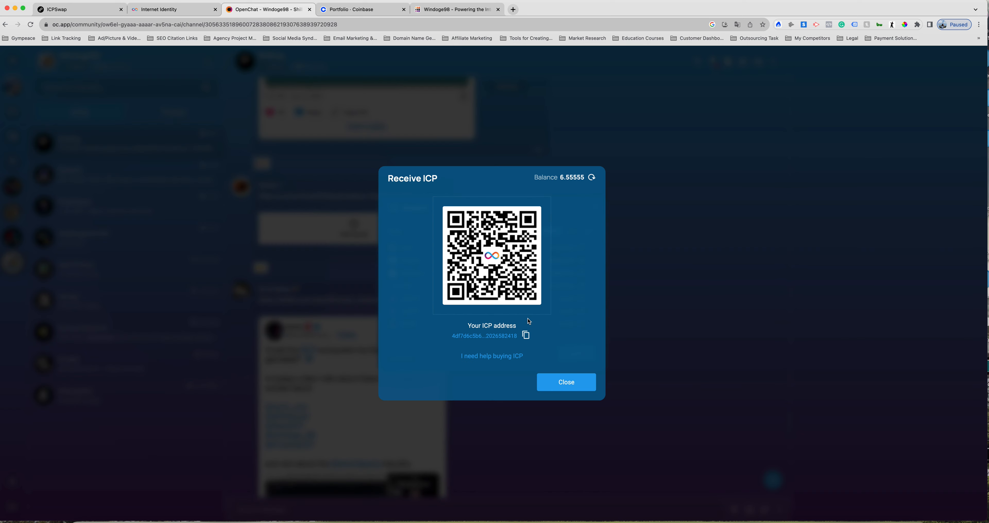
click(526, 336)
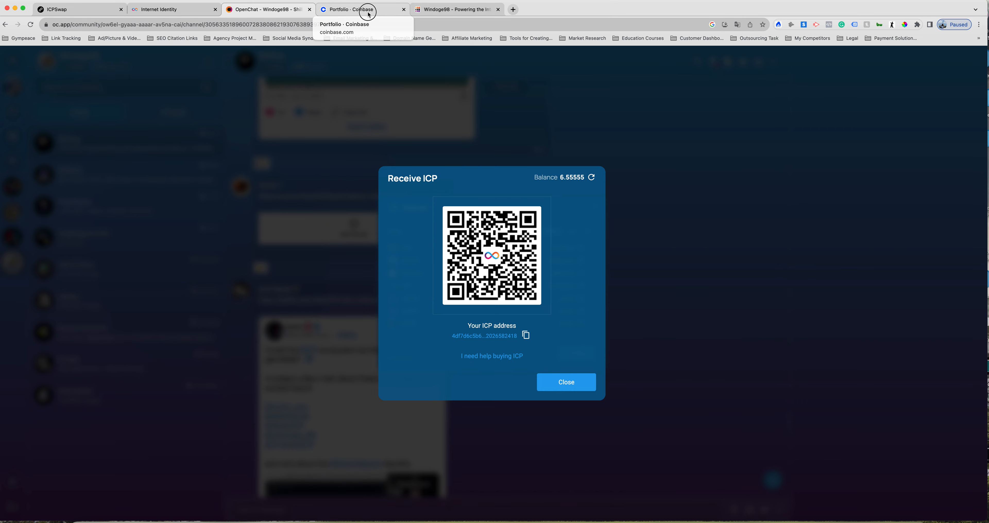
- Switch back to Coinbase and set the copied OpenChat wallet address as the recipient of the ICP send
click(368, 11)
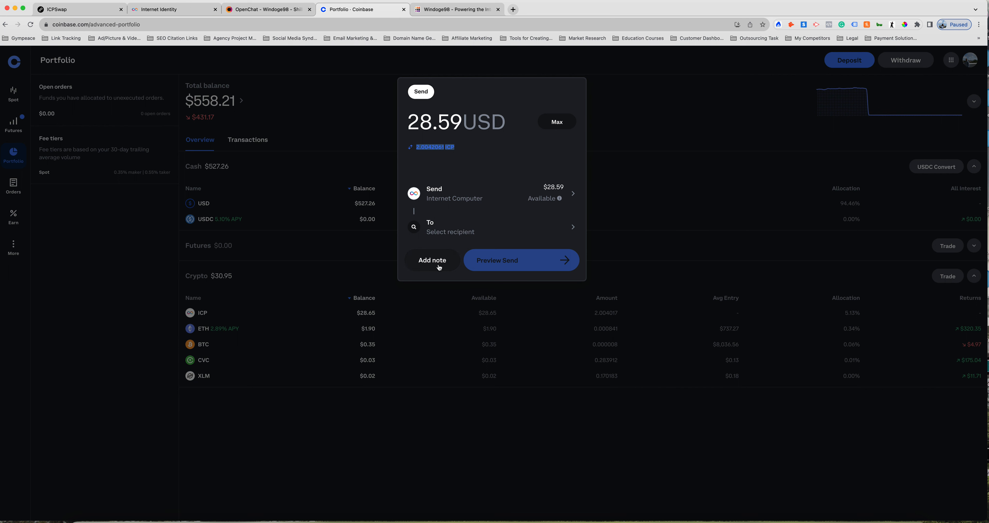
click(444, 231)
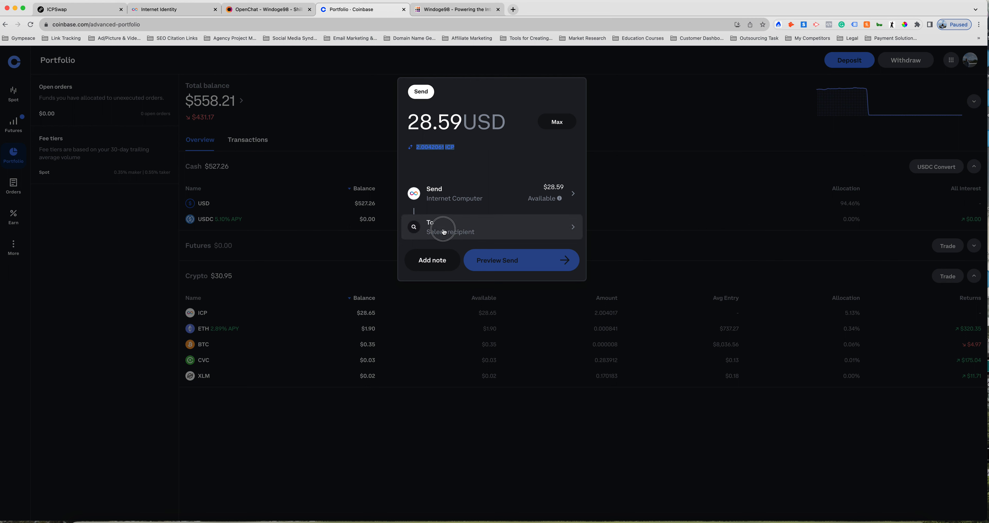
click(451, 120)
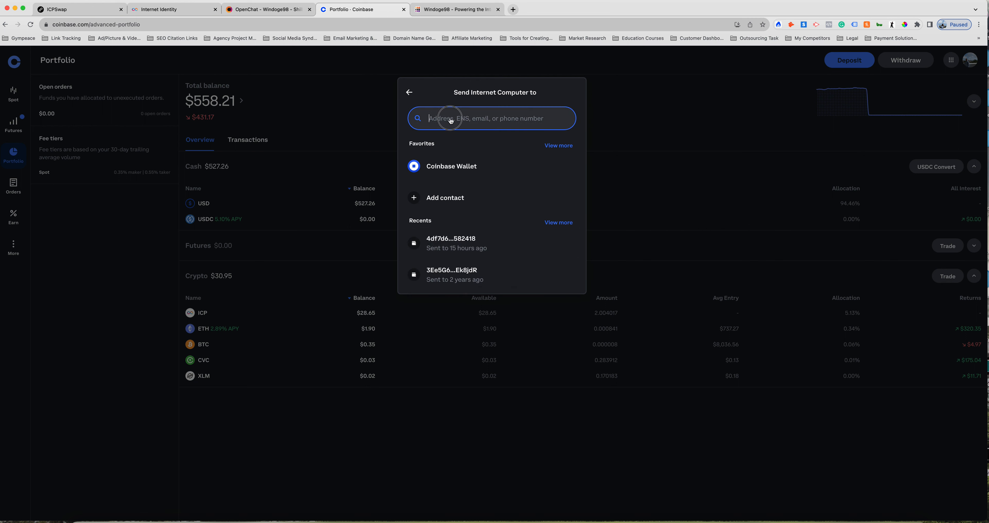
right_click(450, 121)
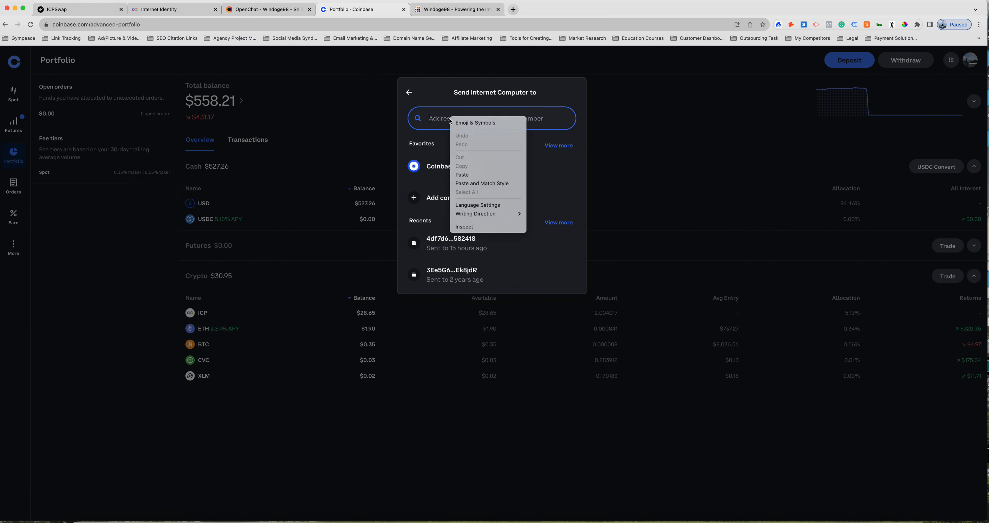
click(458, 176)
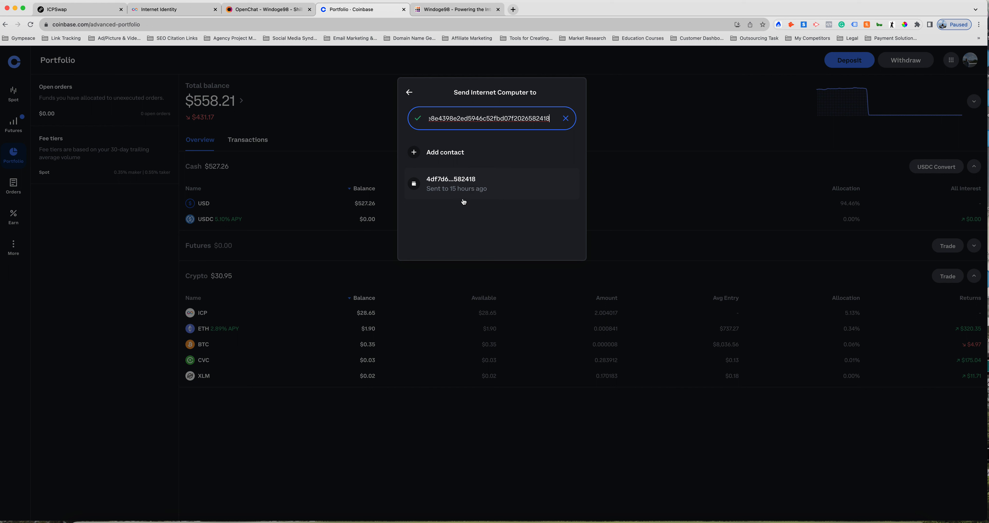
click(471, 187)
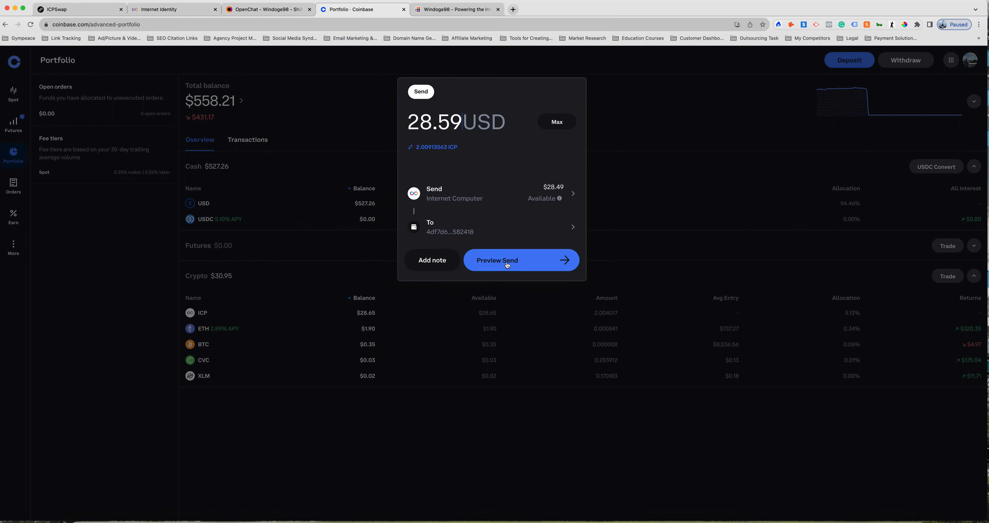
- Preview the ICP transfer, send it and close the confirmation
click(511, 267)
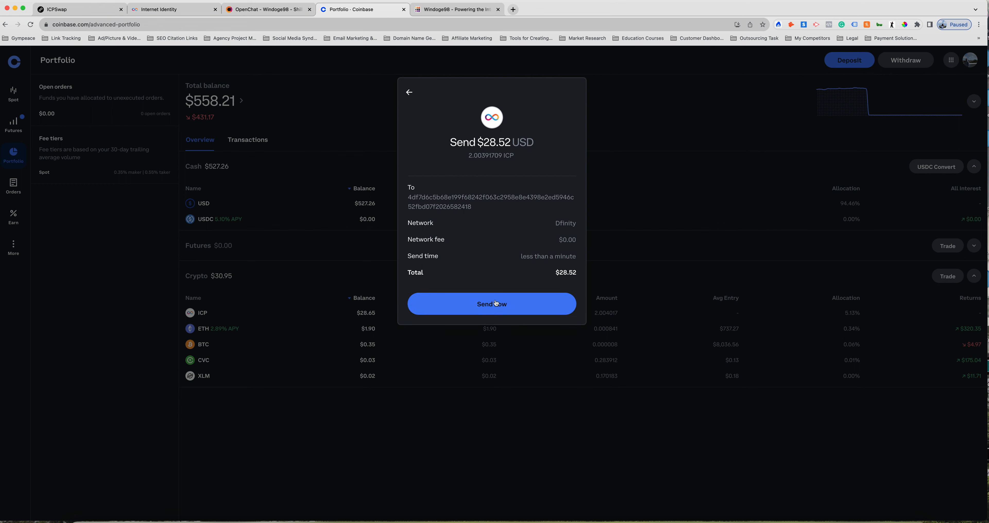
click(494, 304)
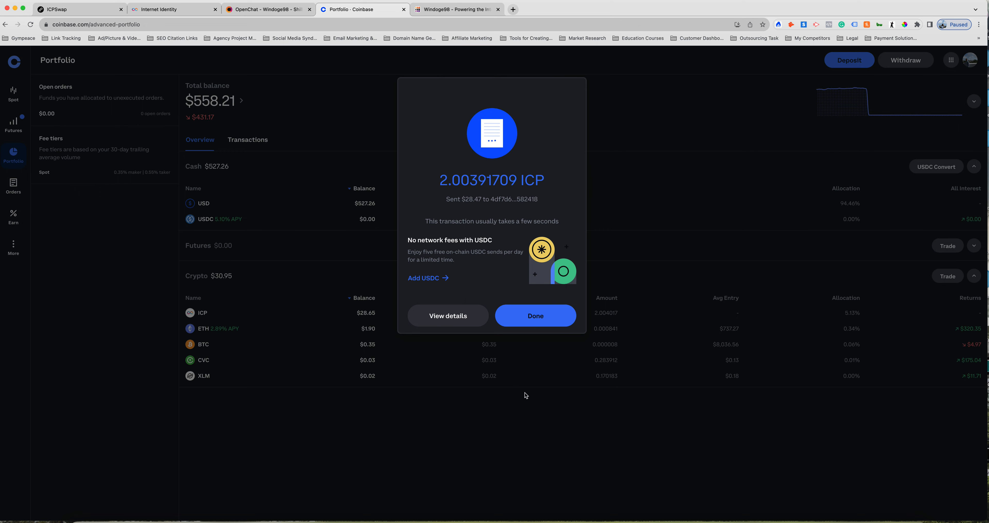
click(529, 315)
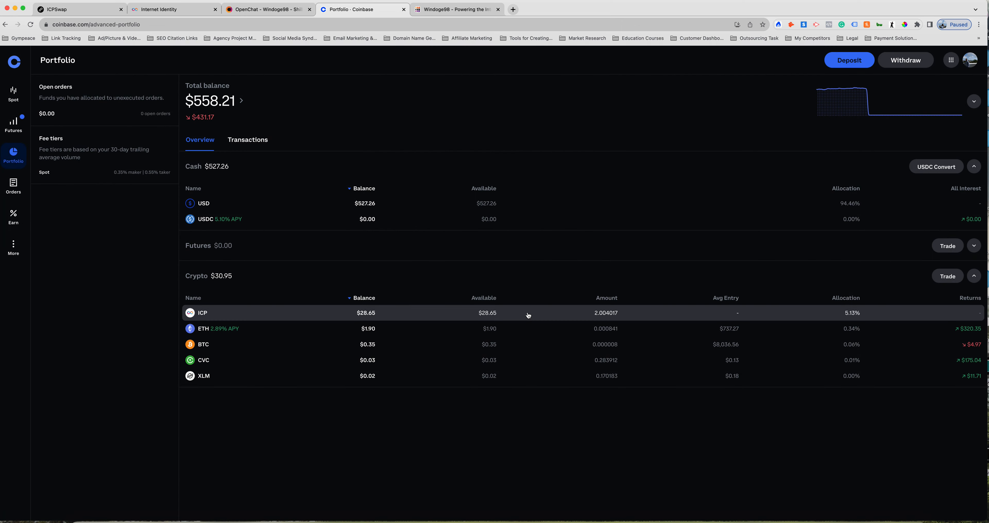
- Switch back to OpenChat, close the ICP receive details and reopen the wallet to check the updated ICP balance
click(271, 11)
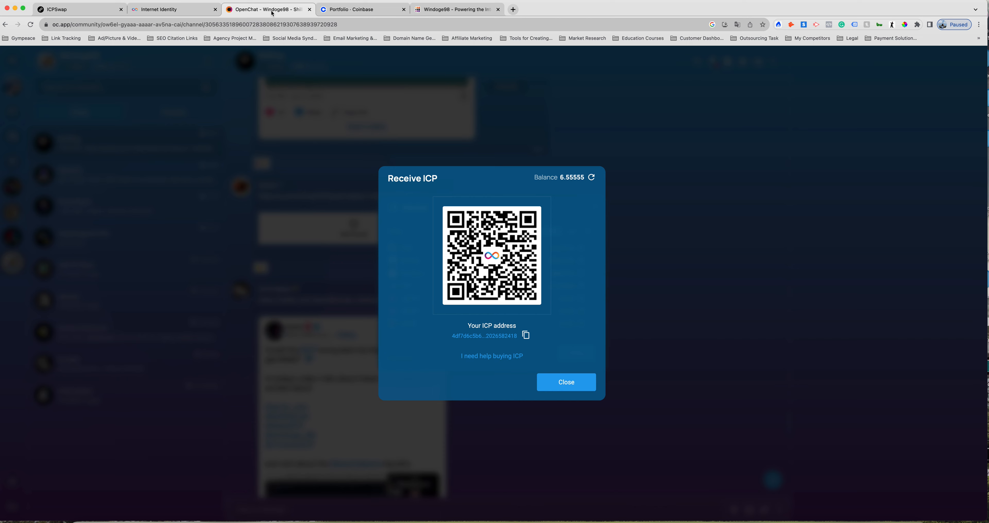
click(567, 384)
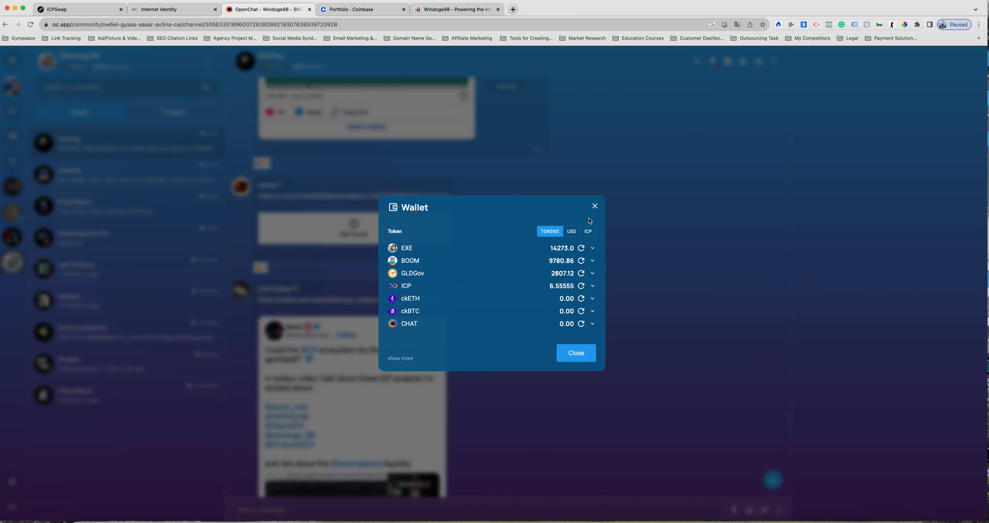
click(595, 206)
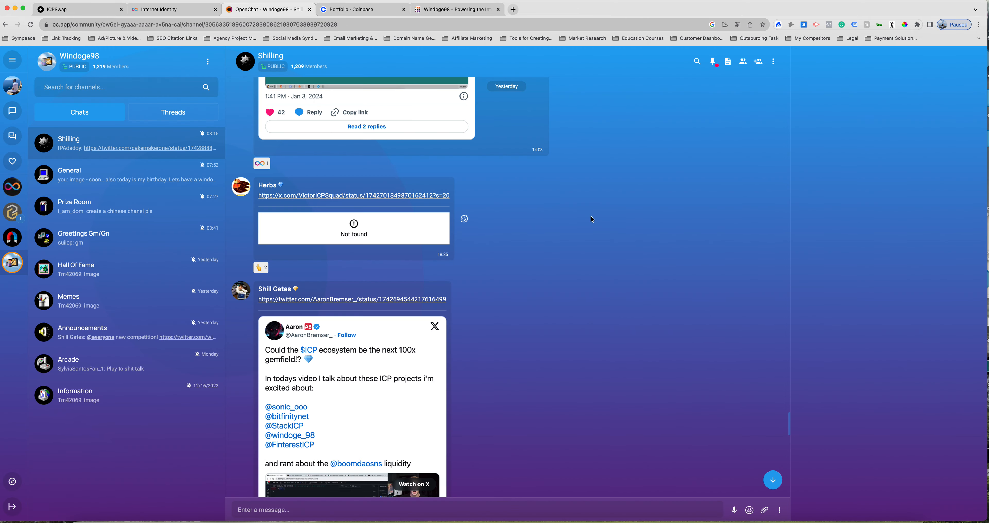
click(14, 61)
click(54, 63)
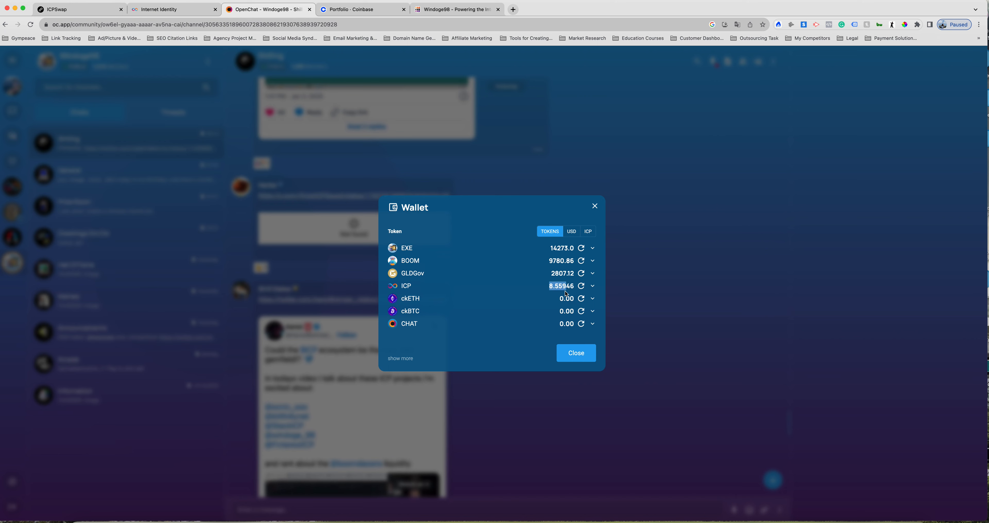
- Start a swap of ICP in the wallet and review the available target tokens, keeping EXE as the target
click(592, 287)
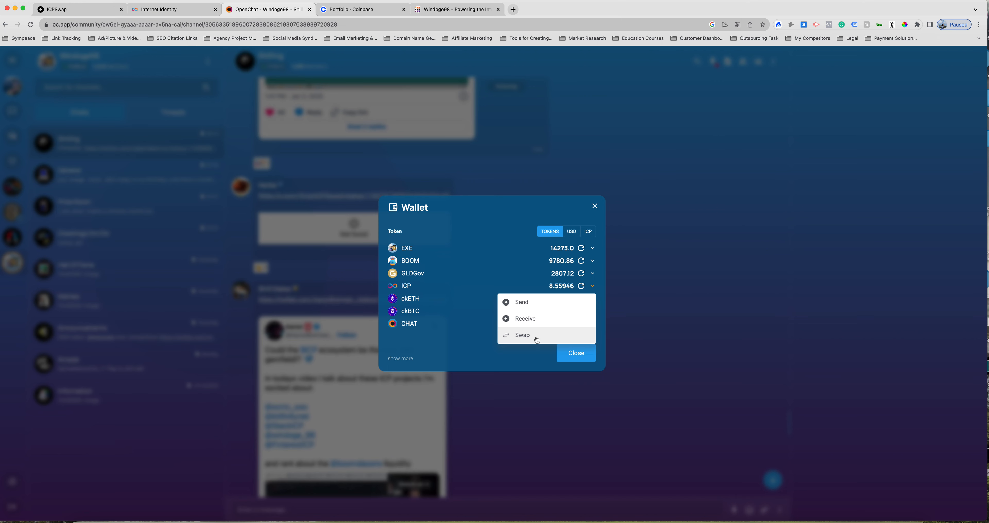
click(593, 288)
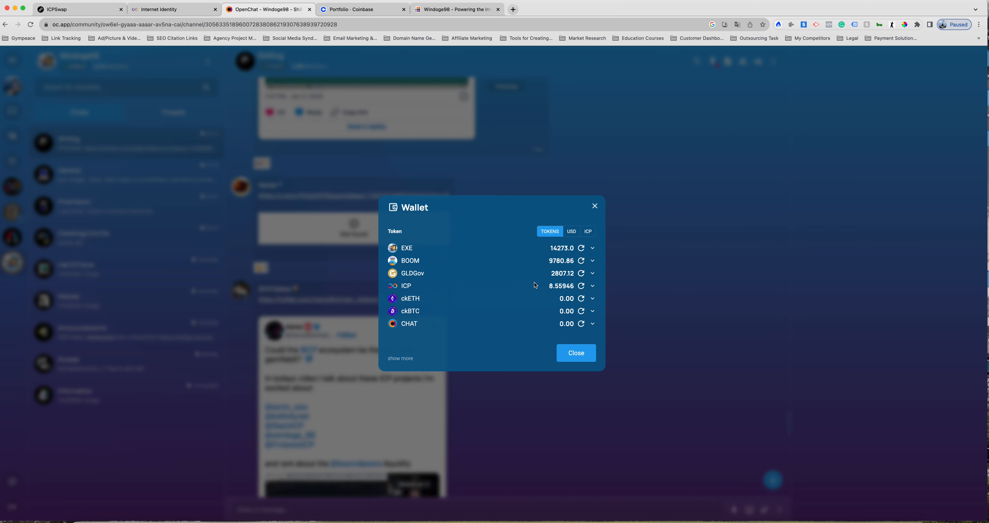
click(593, 287)
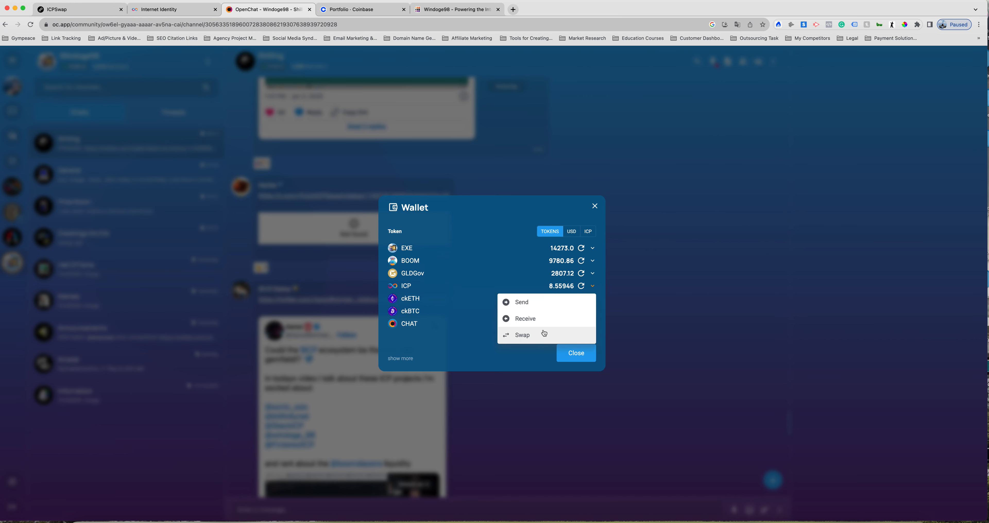
click(531, 338)
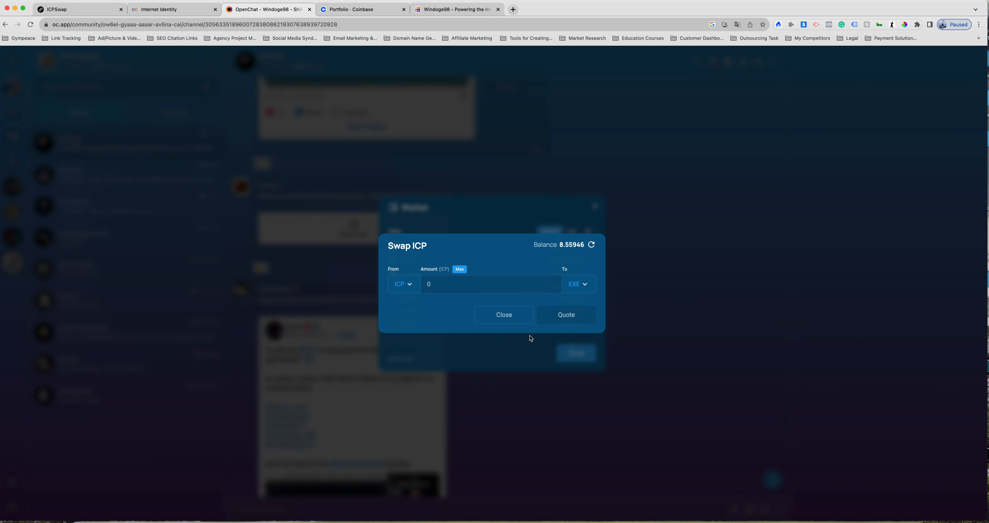
click(588, 285)
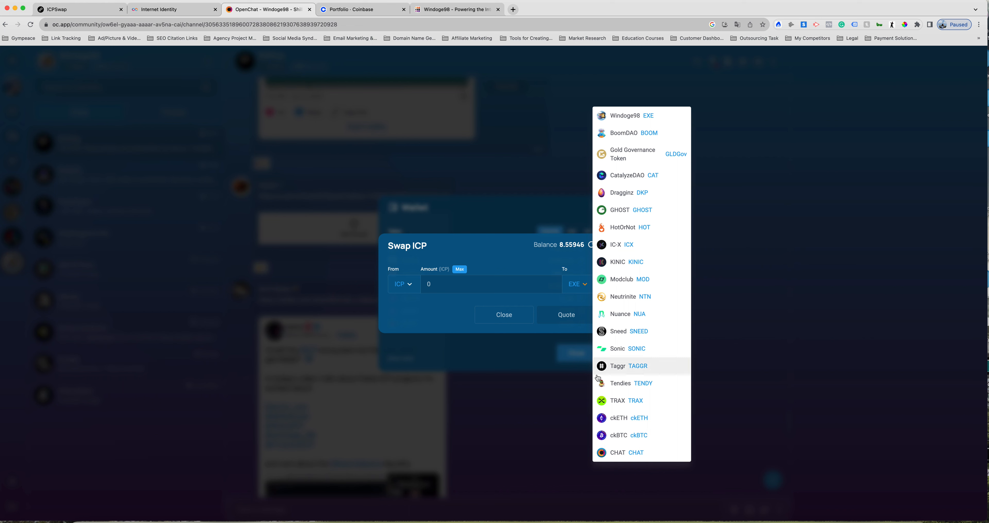
click(579, 286)
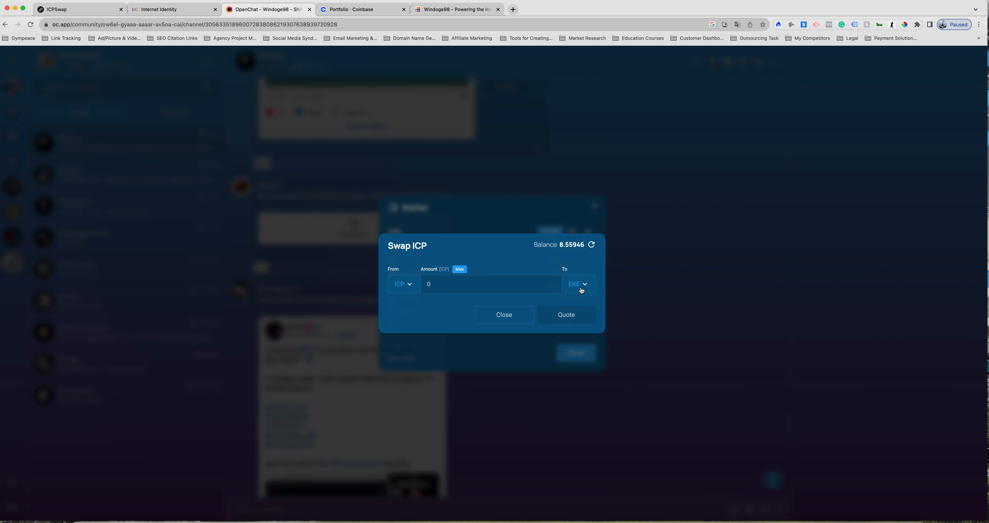
- Swap 2 ICP for EXE at the quoted rate and close the finished swap
click(495, 284)
text(2)
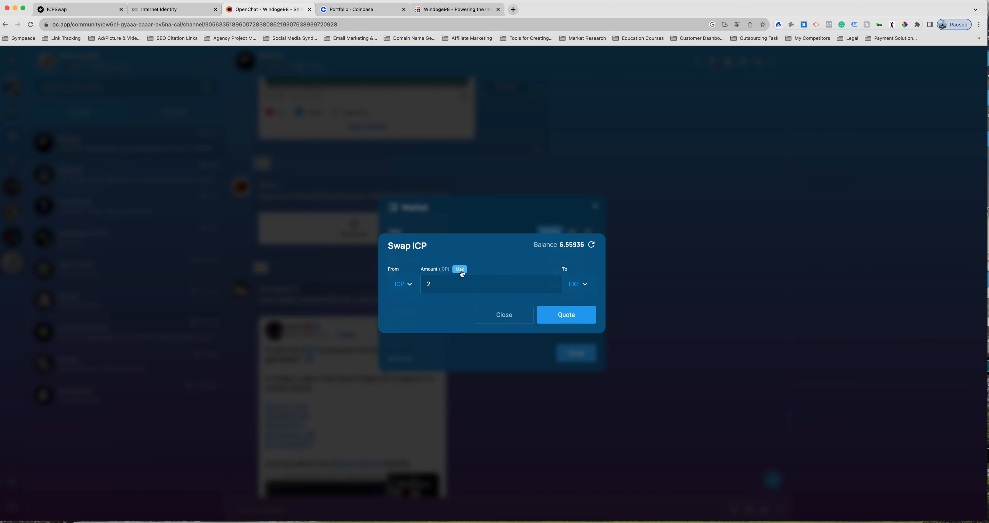
click(573, 318)
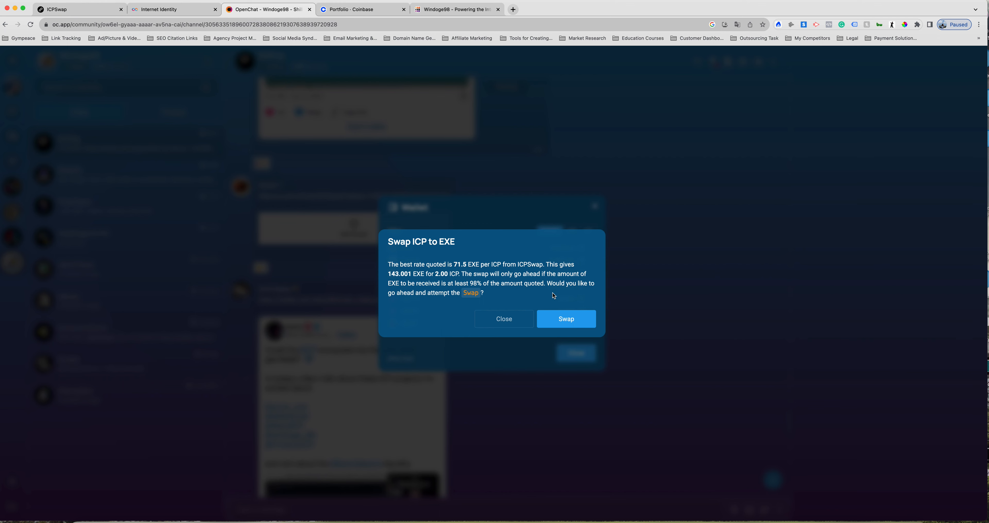
click(559, 319)
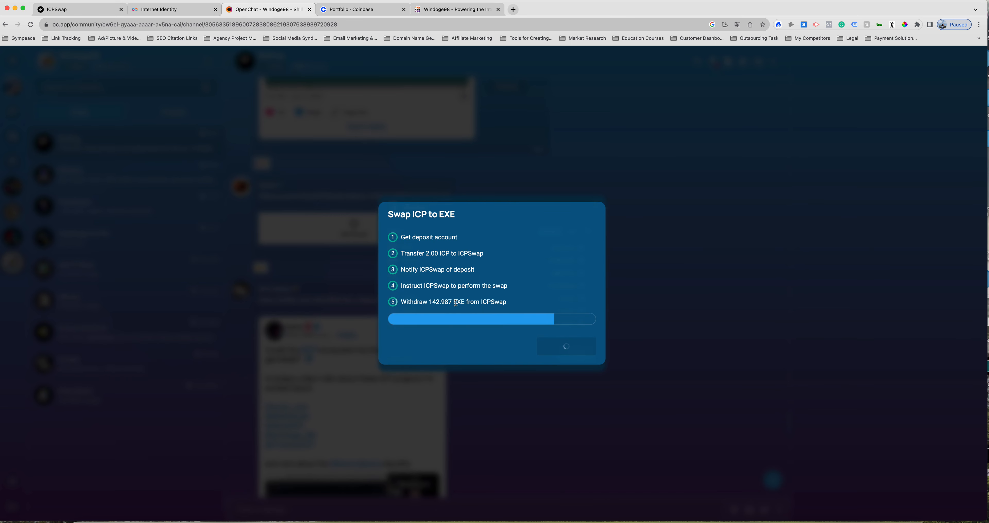
click(430, 303)
drag(431, 303, 465, 303)
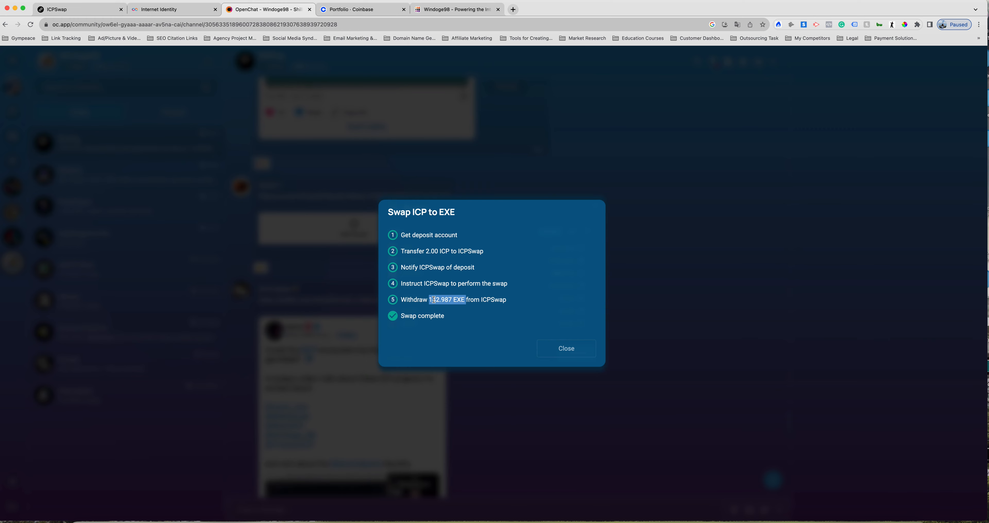
click(543, 349)
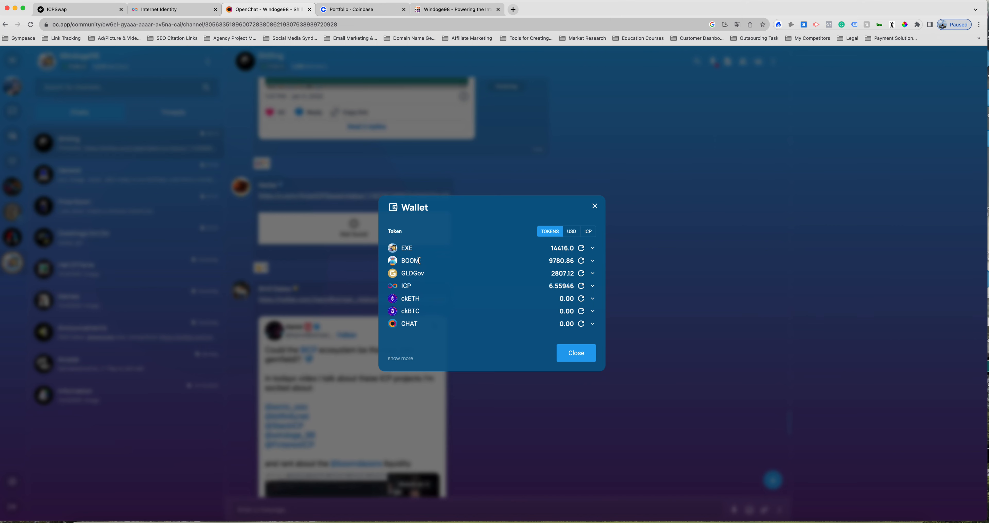
- View the swap form for exchanging EXE back to ICP, dismiss it without swapping and close the wallet
click(593, 249)
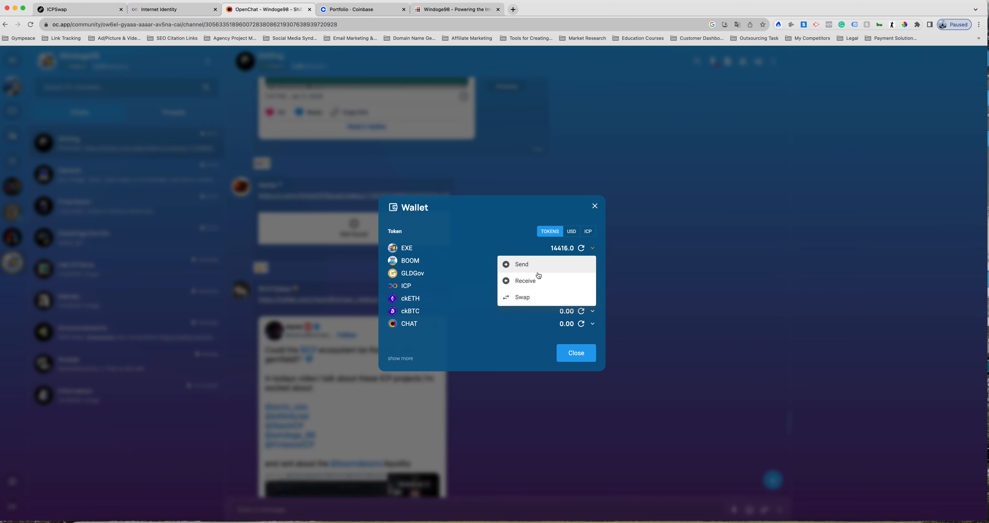
click(529, 299)
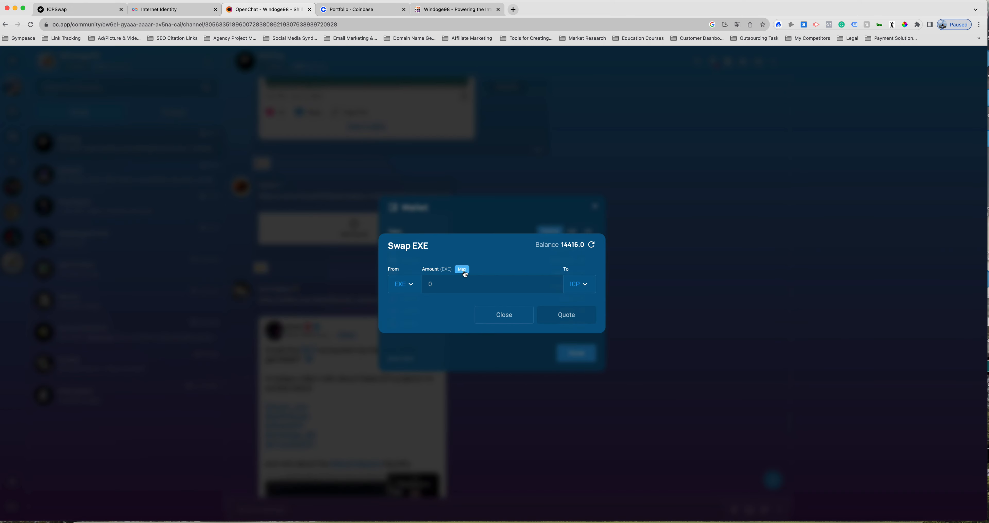
click(516, 320)
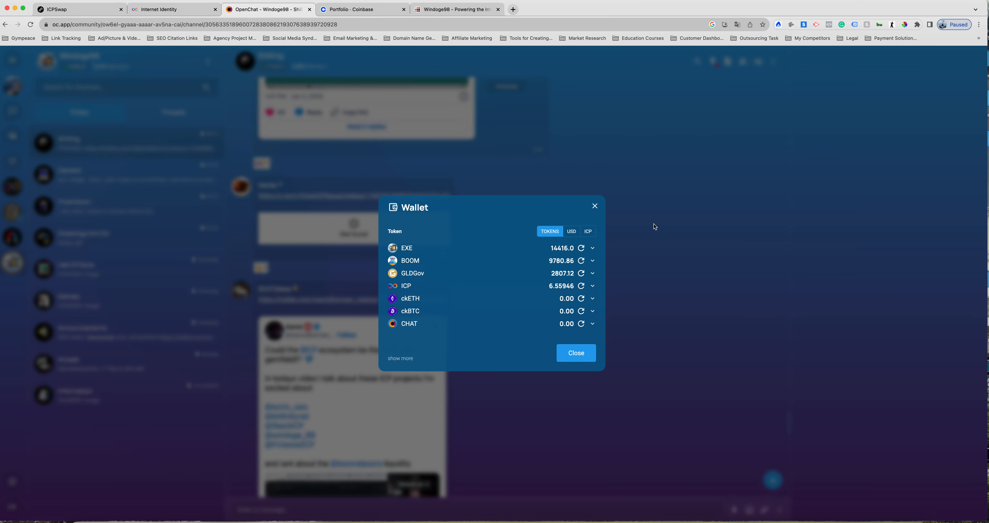
click(595, 207)
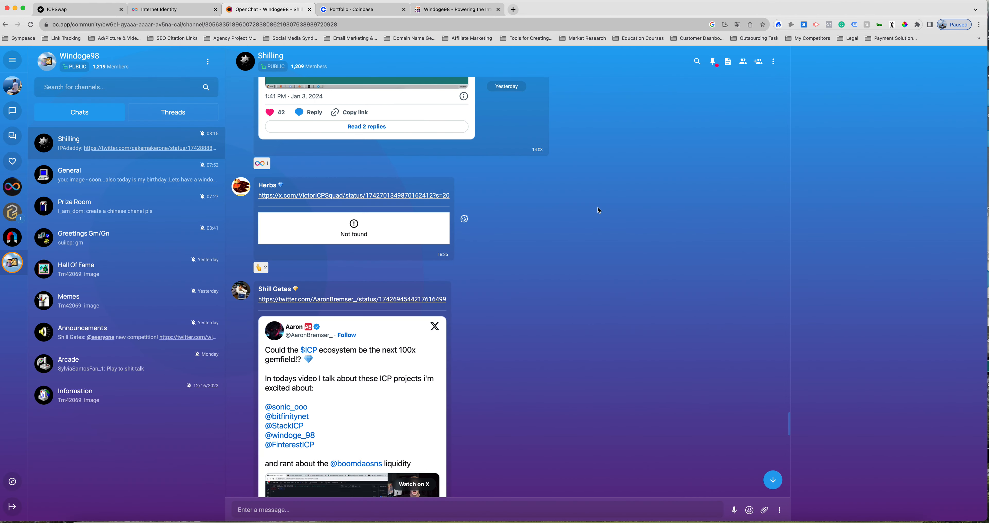